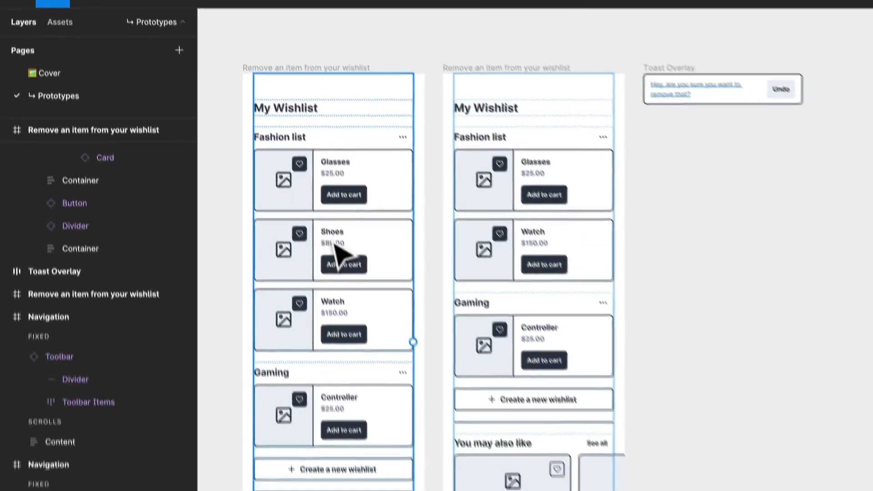
Connect the heart icon button on the first wishlist frame's Shoes card to the second wishlist frame as a prototype interaction
click(366, 283)
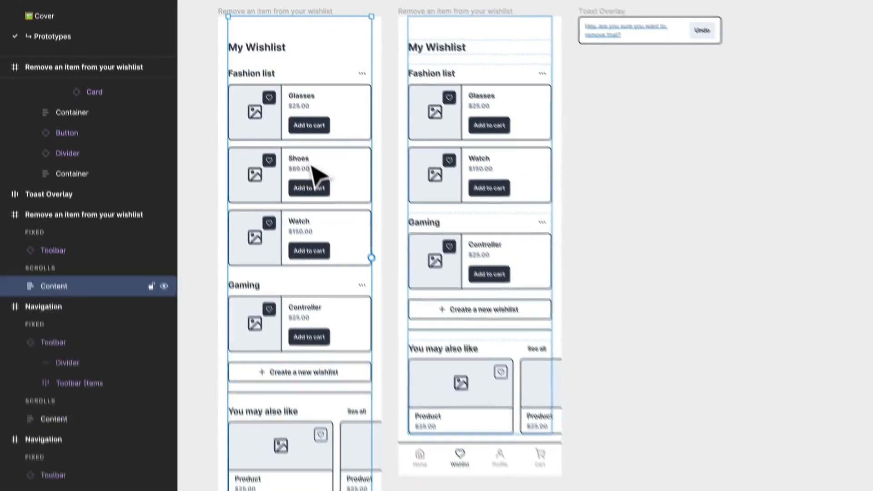
double_click(365, 282)
double_click(366, 282)
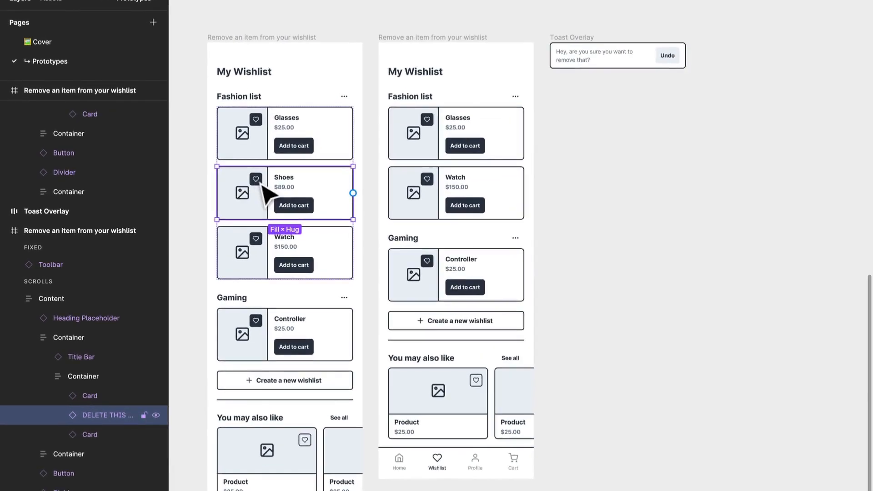
double_click(221, 192)
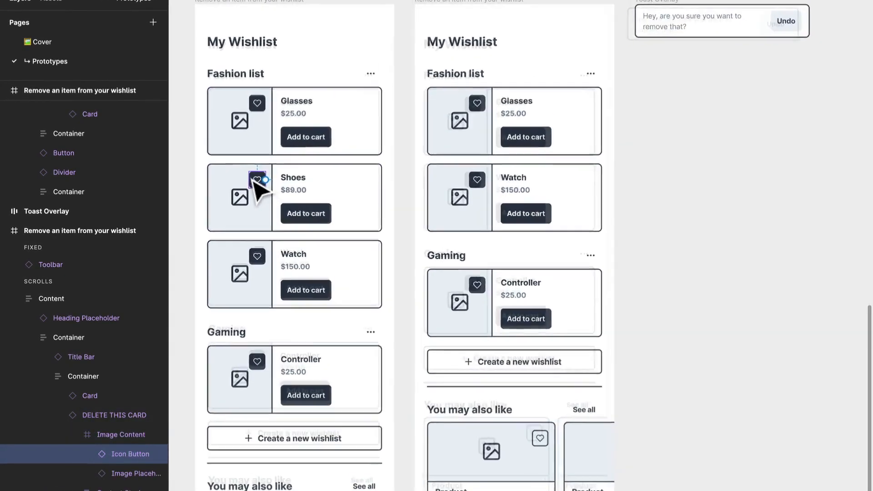
drag(260, 181, 462, 191)
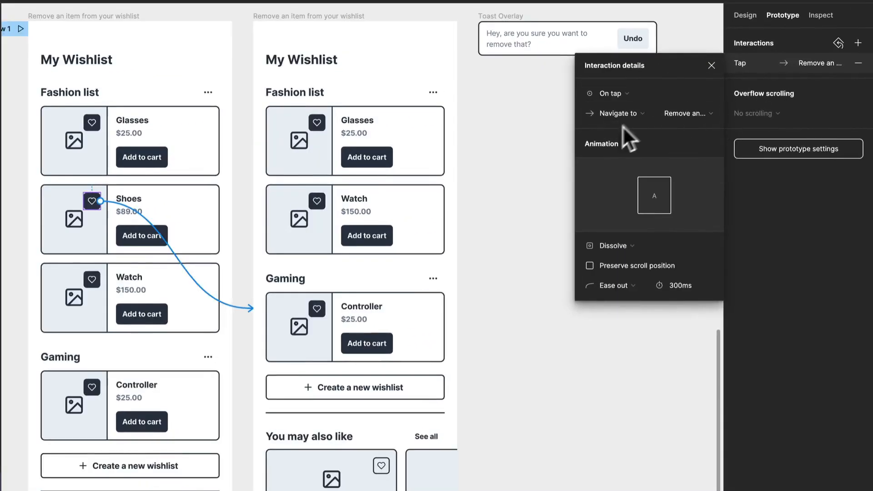
Set the Shoes heart interaction's animation to Smart animate and close its details
click(624, 246)
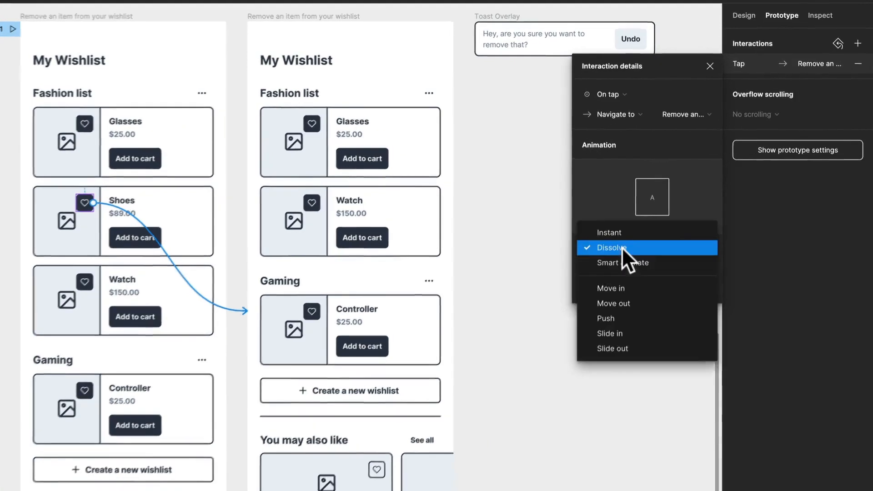
click(626, 262)
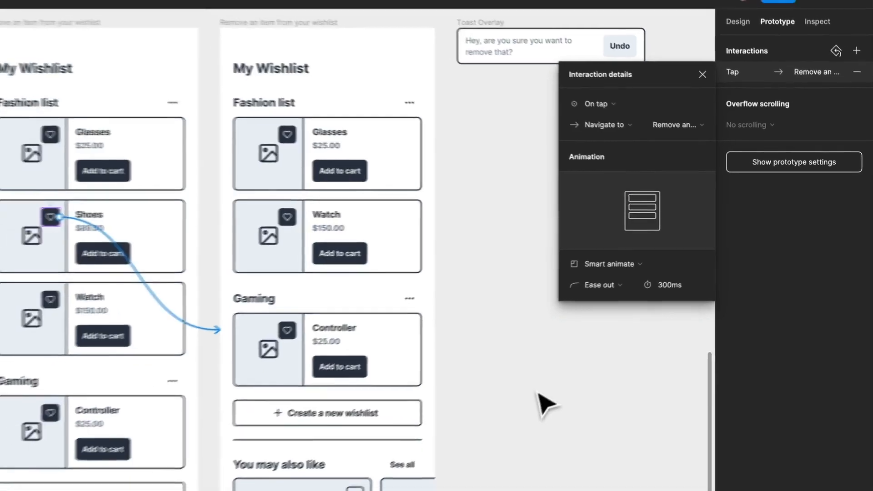
click(523, 401)
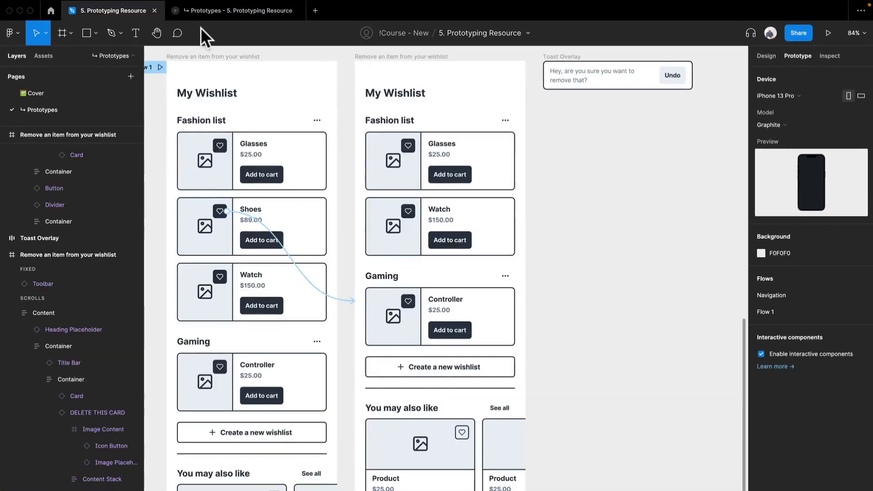
Rename the first wishlist frame's flow starting point to "Remove an item from your wishlist"
drag(151, 109, 301, 147)
double_click(288, 106)
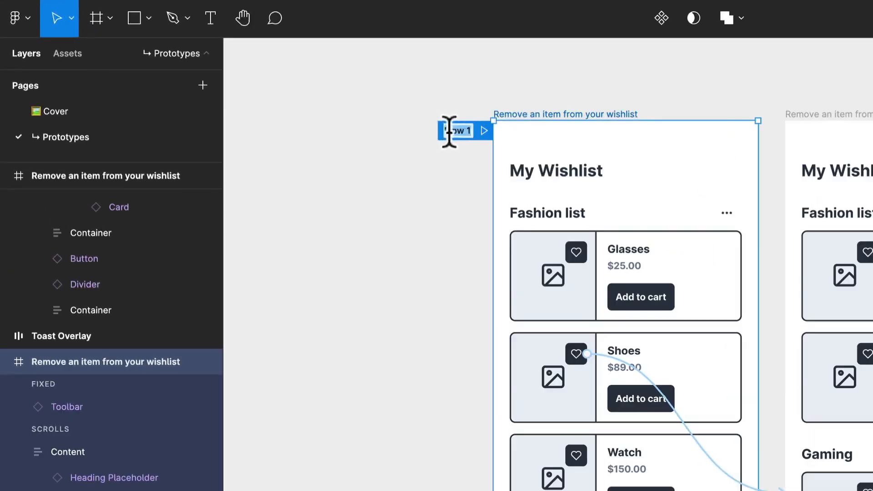
text(Rem)
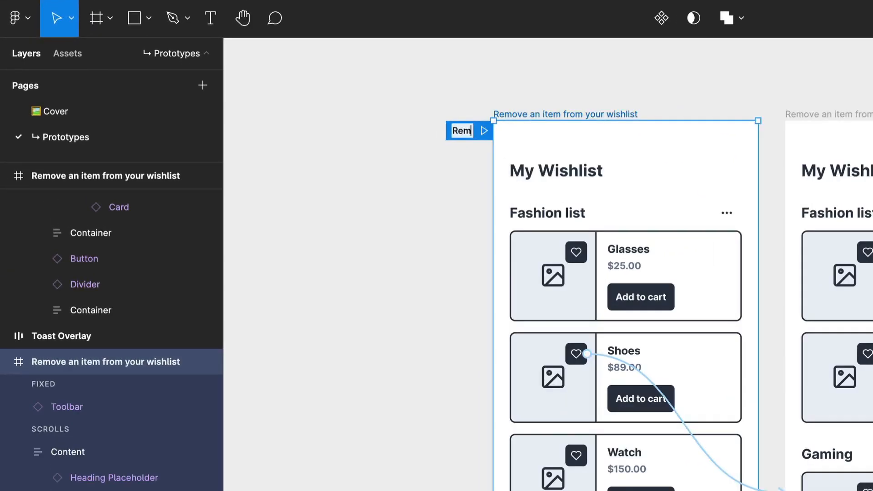
text(ove an item fr)
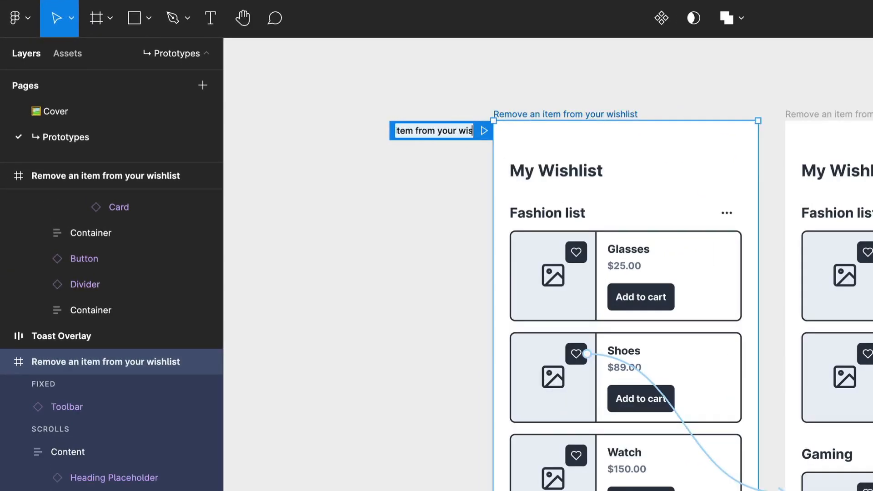
key(Return)
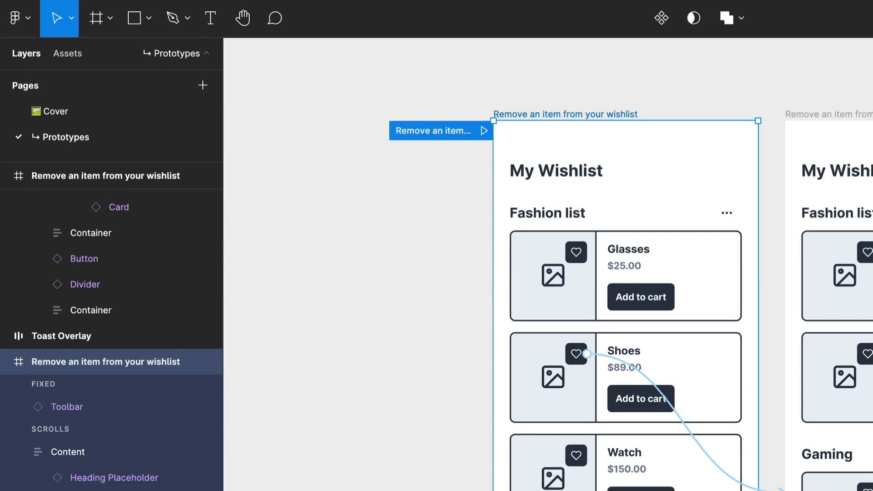
click(471, 115)
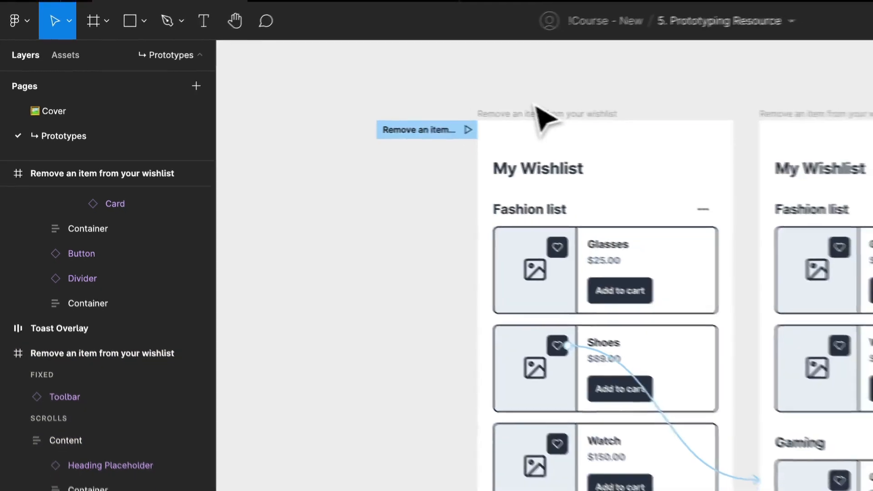
click(555, 114)
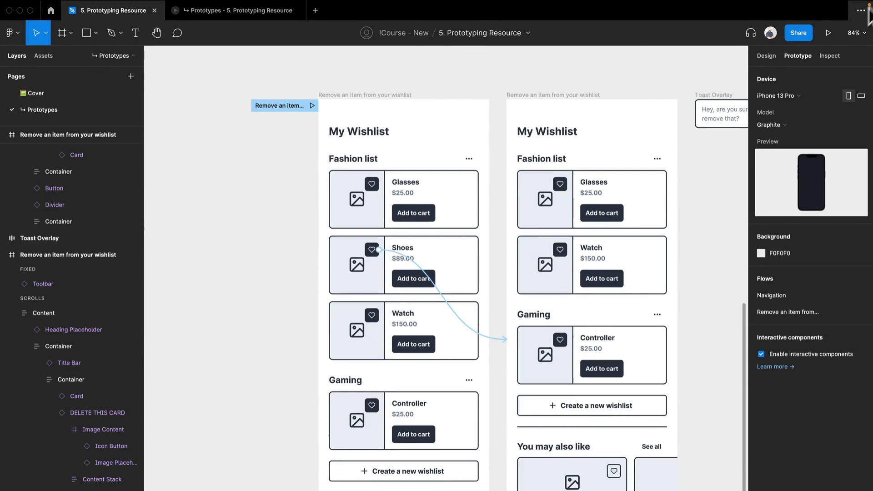
Preview the "Remove an item from your wishlist" flow, test removing Shoes twice with a restart between, and close the preview
click(829, 34)
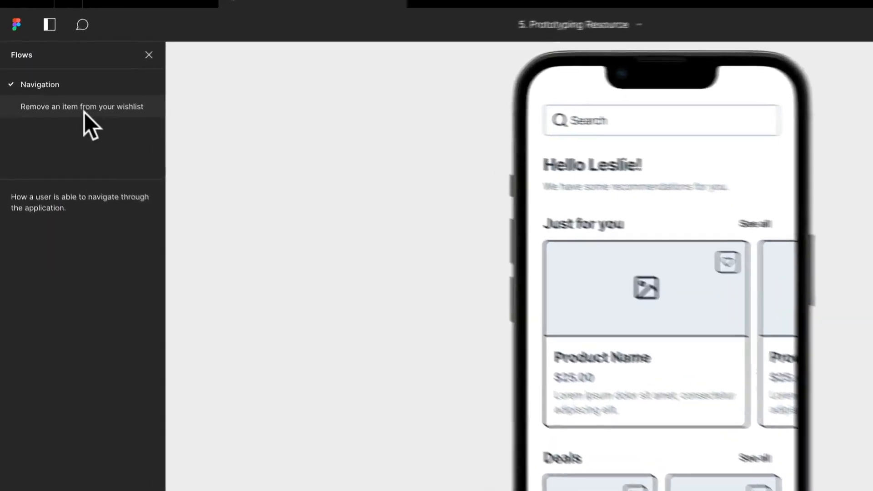
click(84, 112)
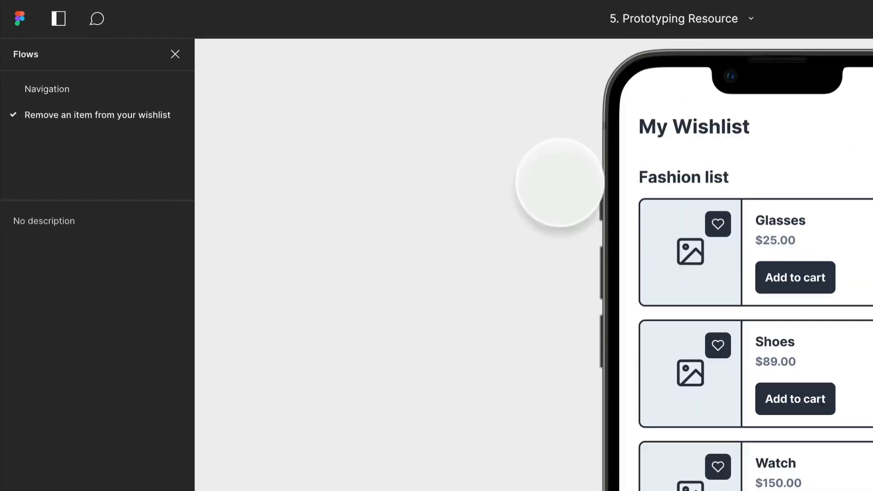
click(476, 166)
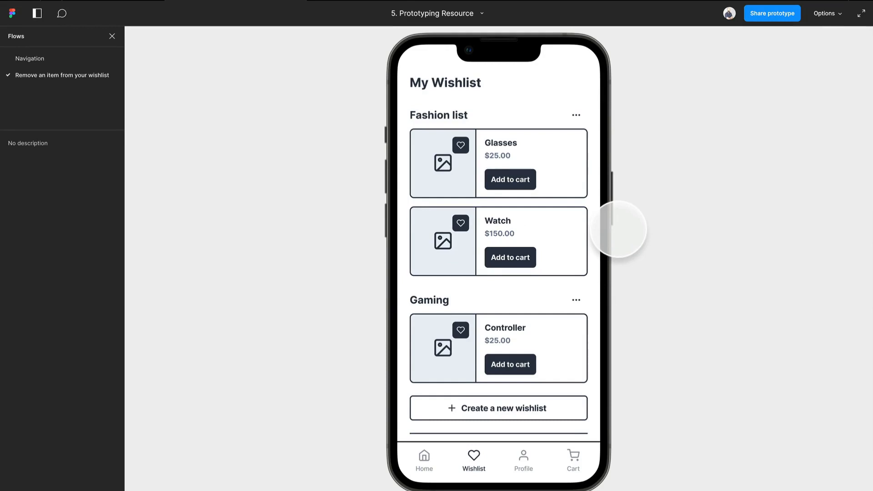
key(r)
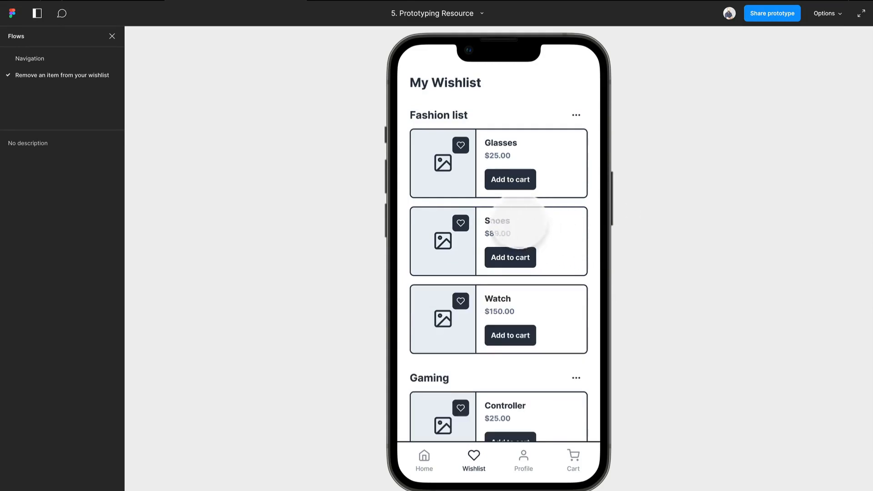
click(461, 222)
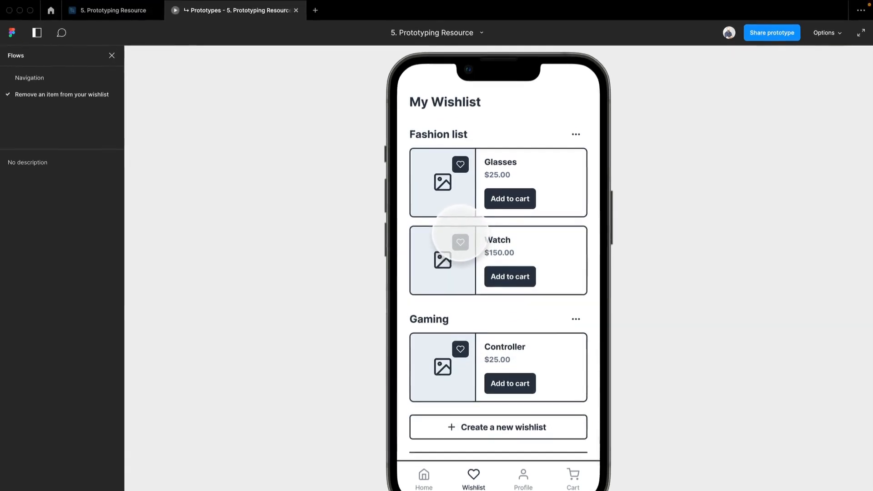
key(super+w)
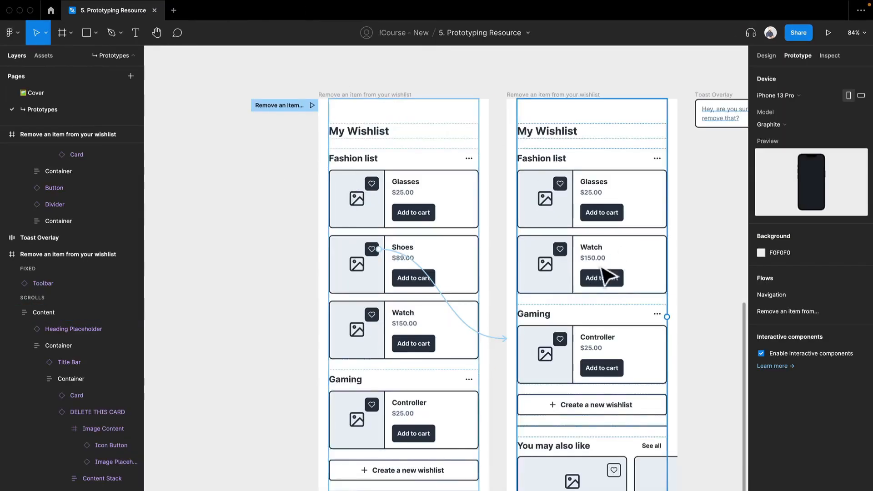
Connect the second wishlist frame to the Toast Overlay frame with a prototype interaction
drag(610, 276, 422, 239)
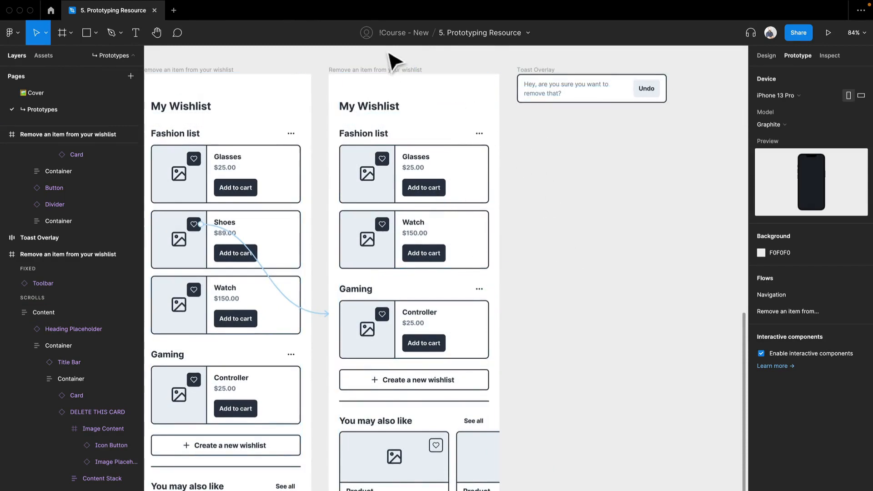
click(404, 78)
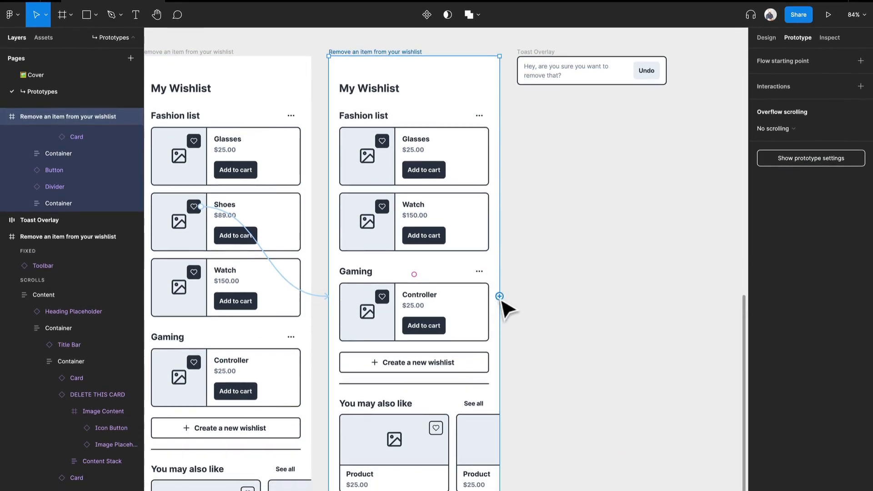
drag(500, 301, 530, 83)
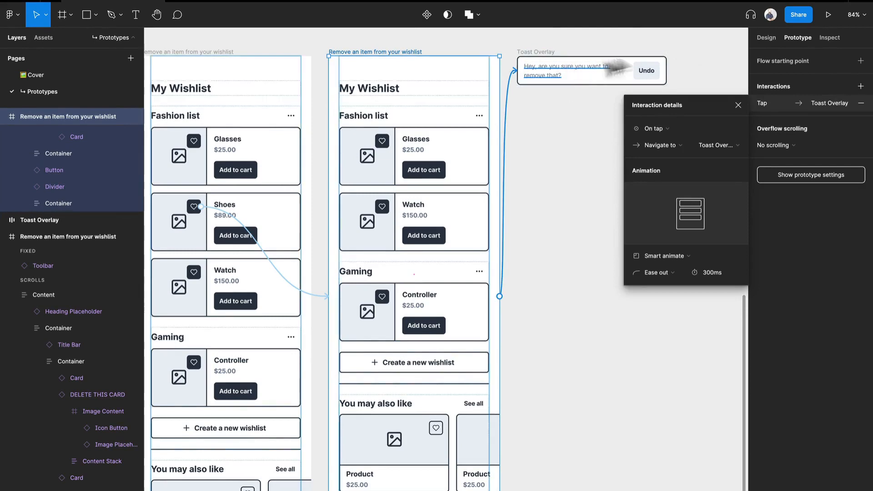
Set the trigger of the wishlist frame's Toast Overlay interaction to After delay with a 400 ms delay
scroll(658, 55, up, 5)
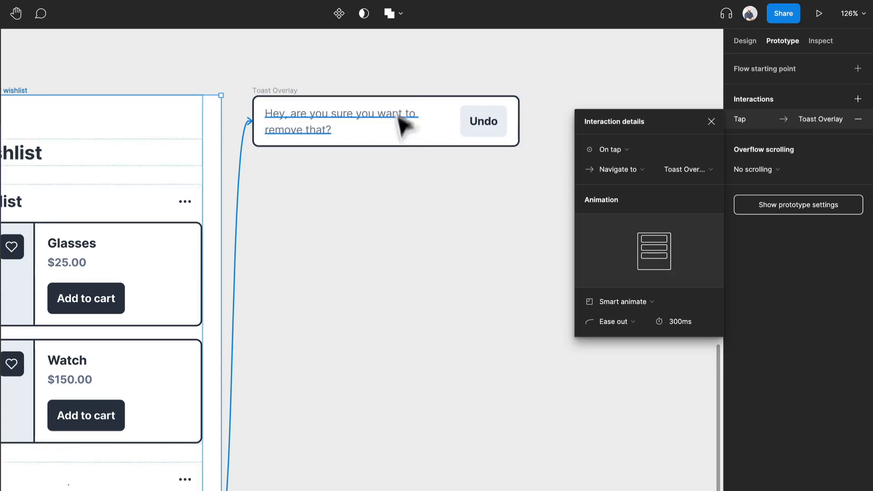
drag(232, 261, 287, 284)
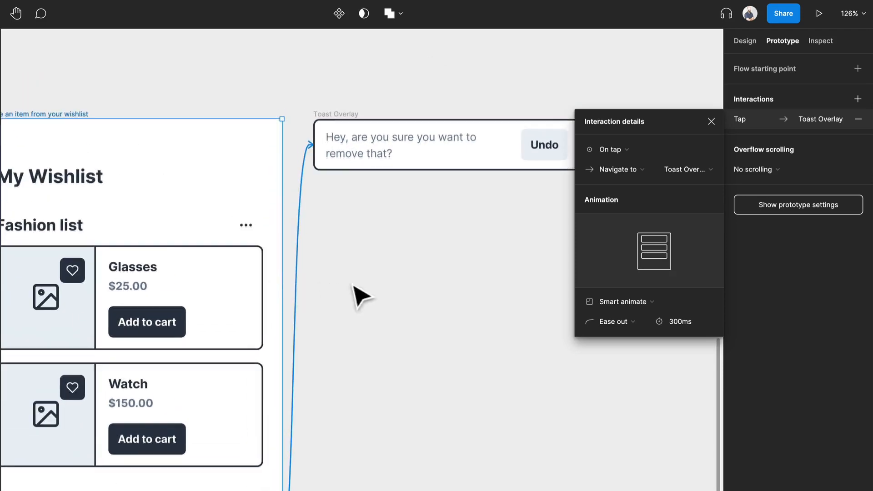
drag(353, 287, 408, 264)
scroll(406, 263, down, 2)
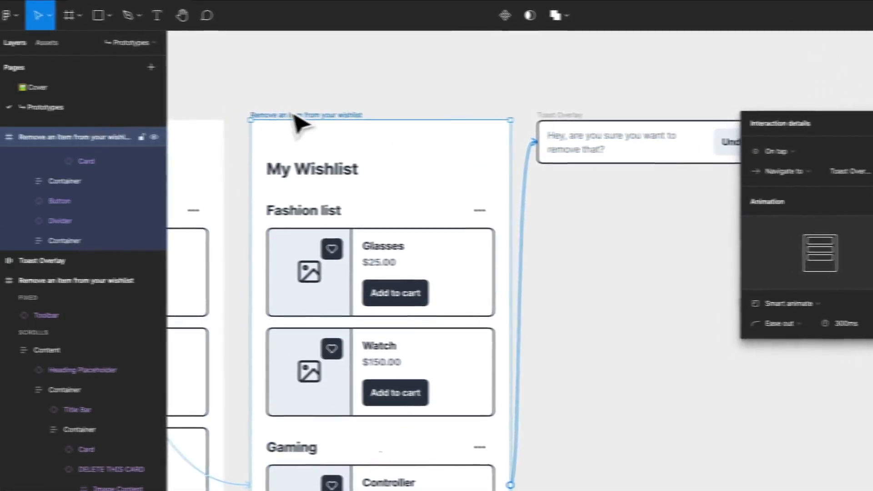
click(293, 114)
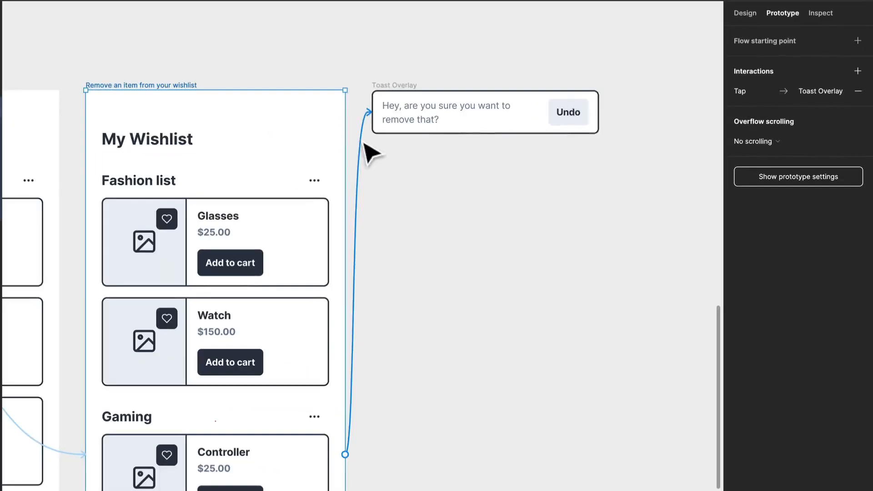
click(533, 175)
click(627, 121)
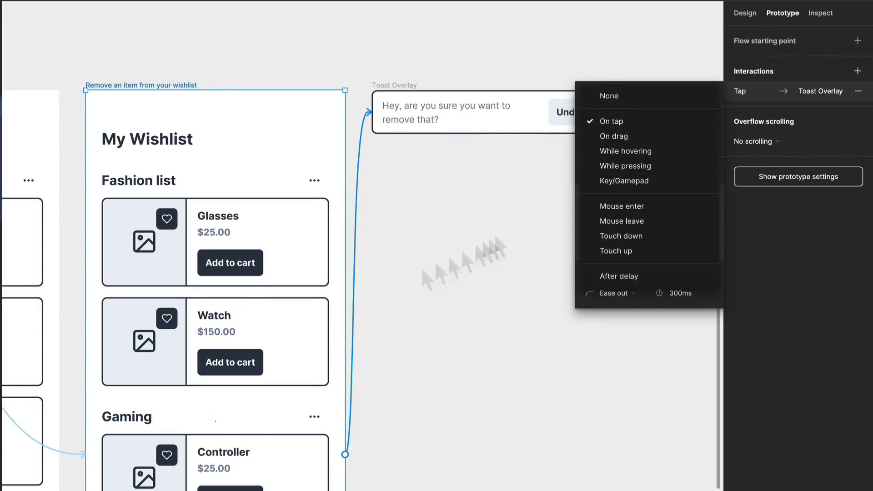
click(218, 310)
scroll(185, 289, down, 1)
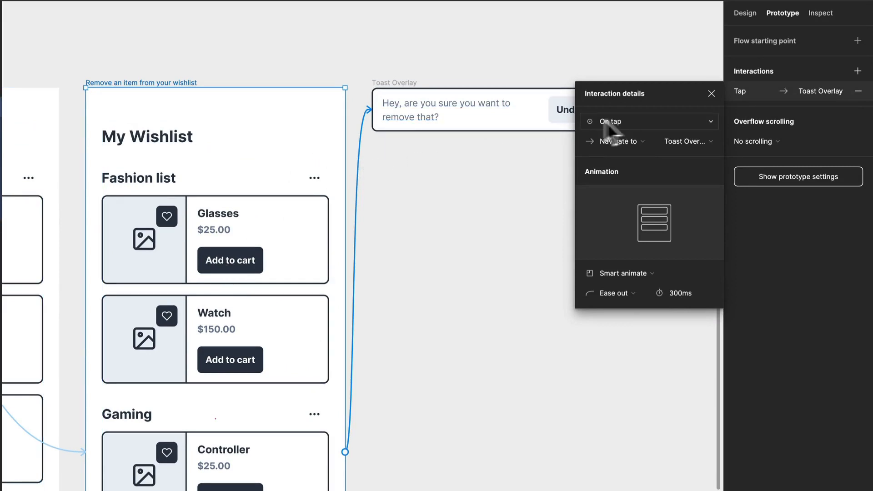
click(596, 122)
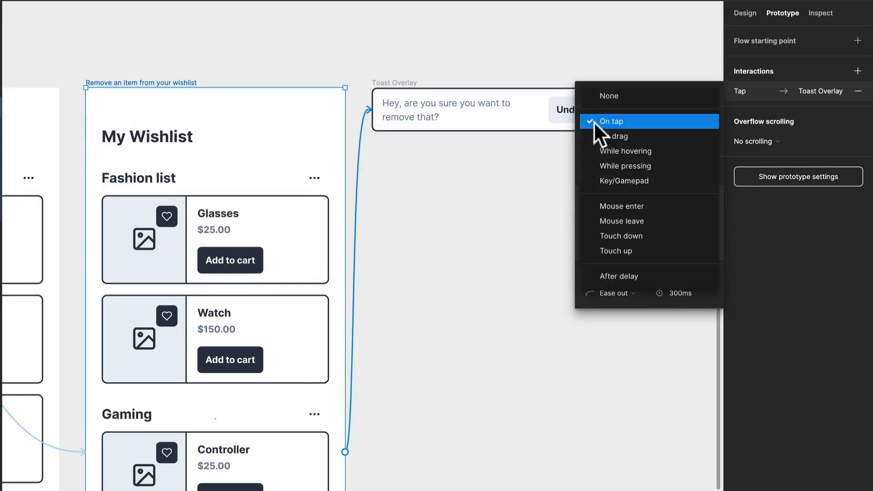
click(626, 276)
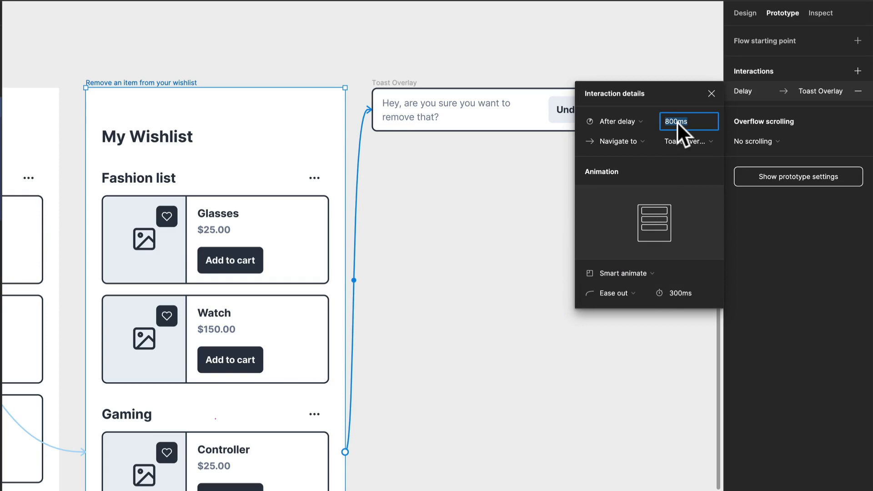
text(400m)
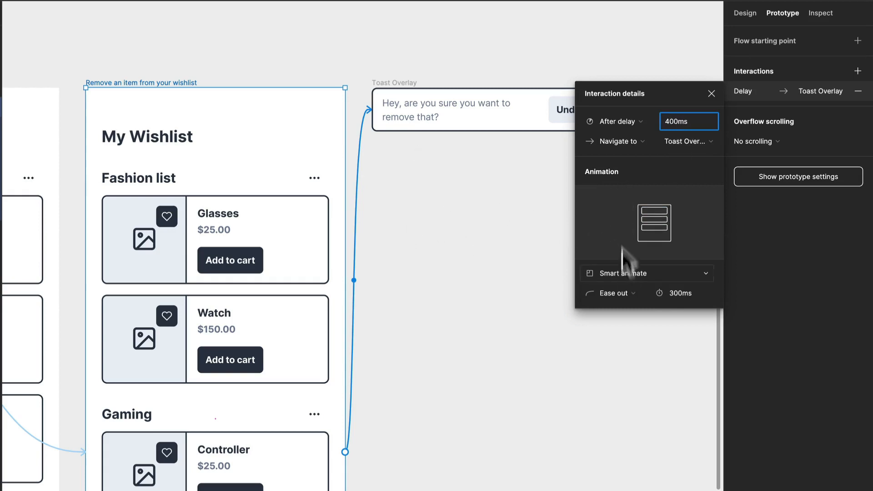
Change the interaction's action to Open overlay and place the toast manually just above the "You may also like" section
click(634, 140)
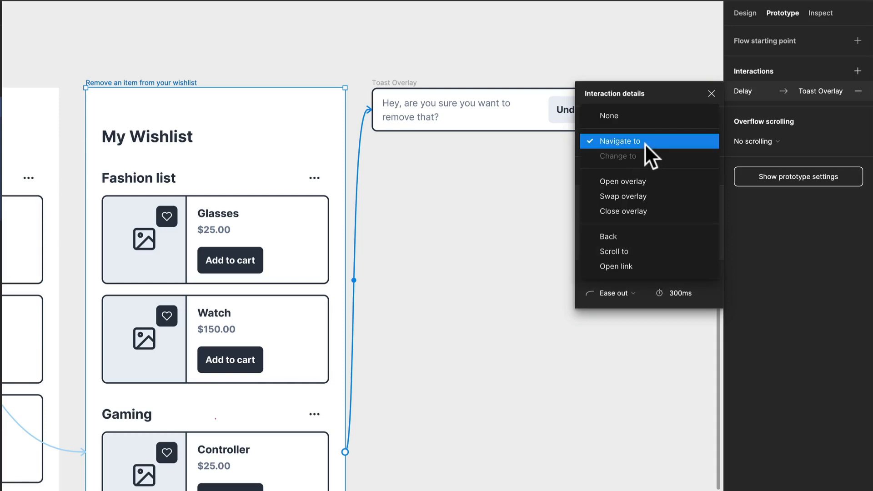
click(642, 181)
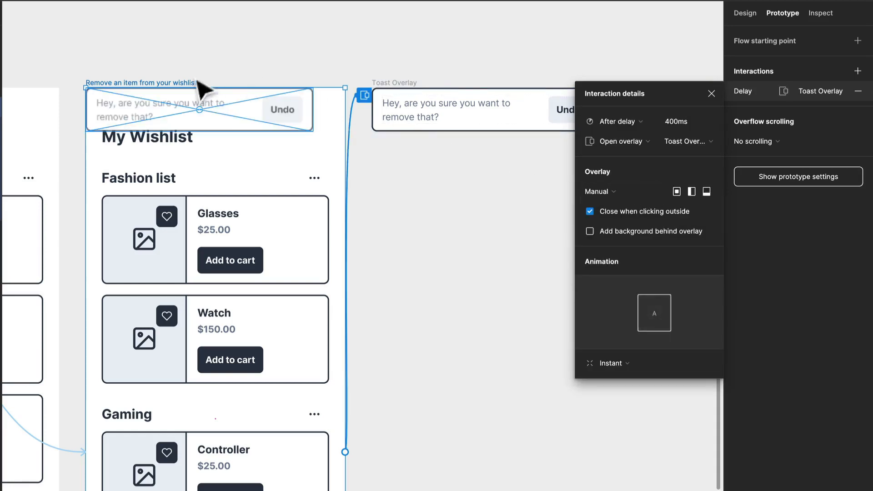
drag(223, 114, 294, 483)
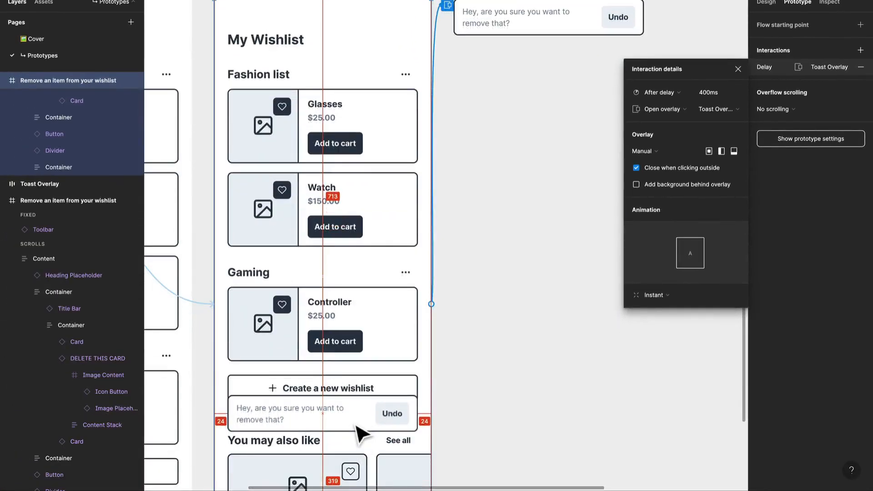
drag(357, 433, 358, 433)
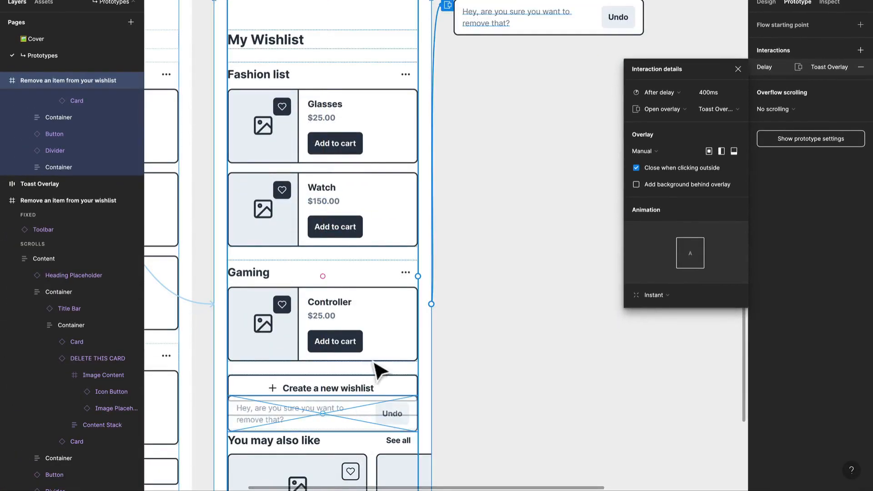
Set the Toast Overlay interaction's animation to Move in with the upward direction, then deselect the frame
scroll(369, 301, down, 3)
scroll(370, 305, down, 5)
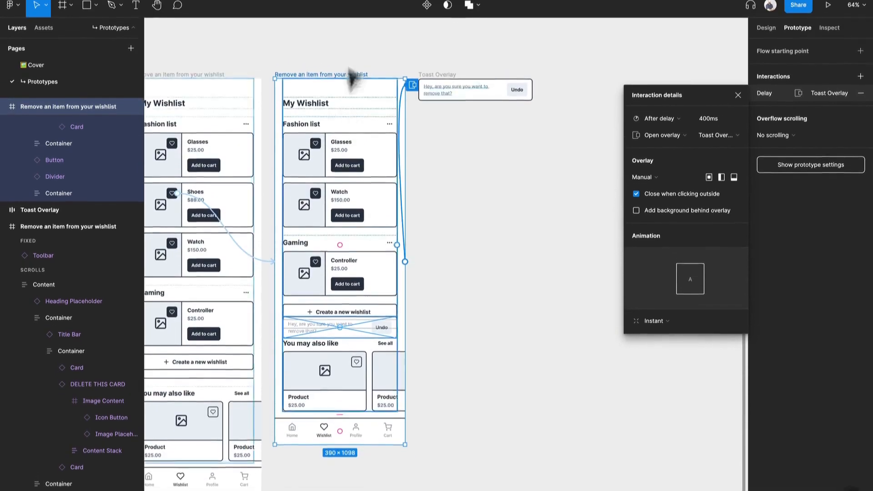
scroll(375, 205, up, 3)
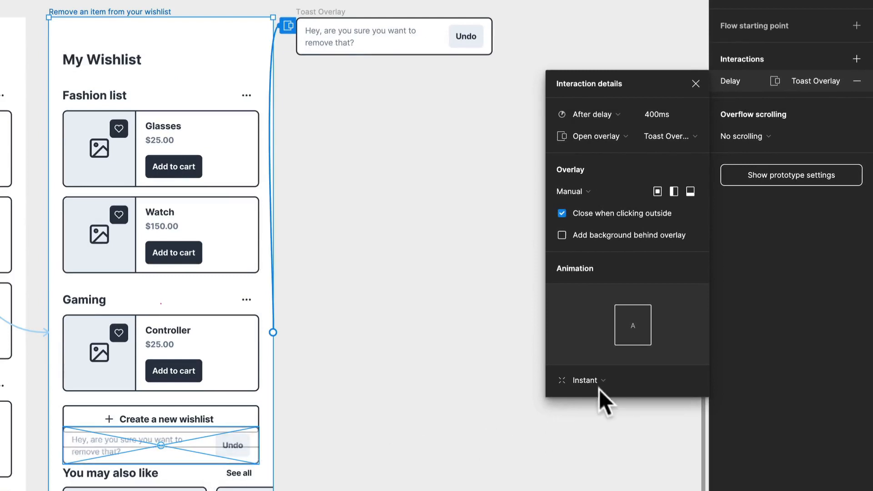
click(595, 383)
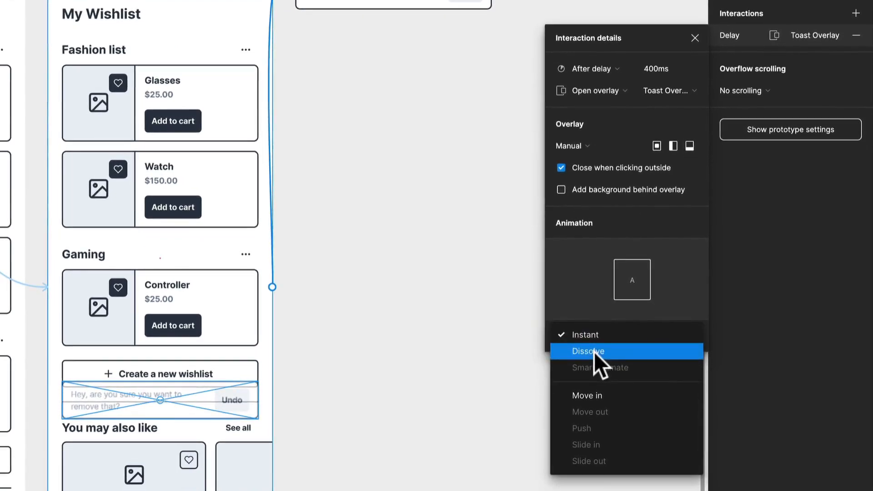
click(600, 396)
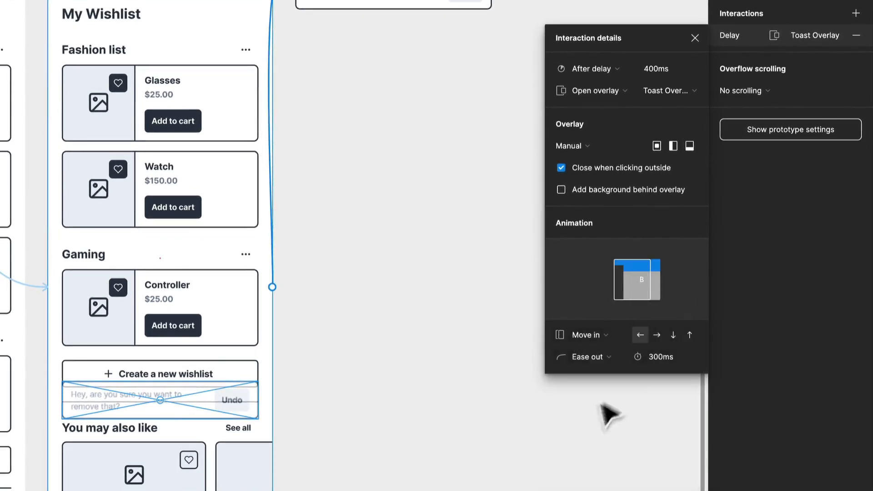
click(689, 338)
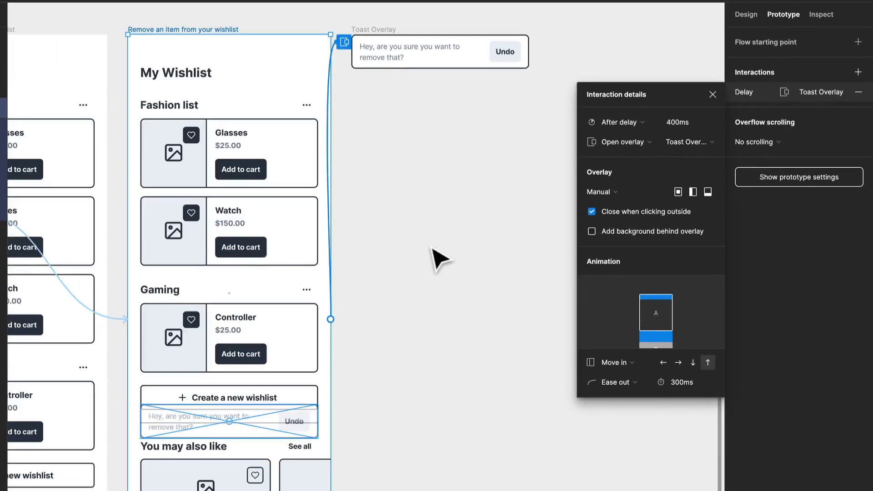
click(437, 259)
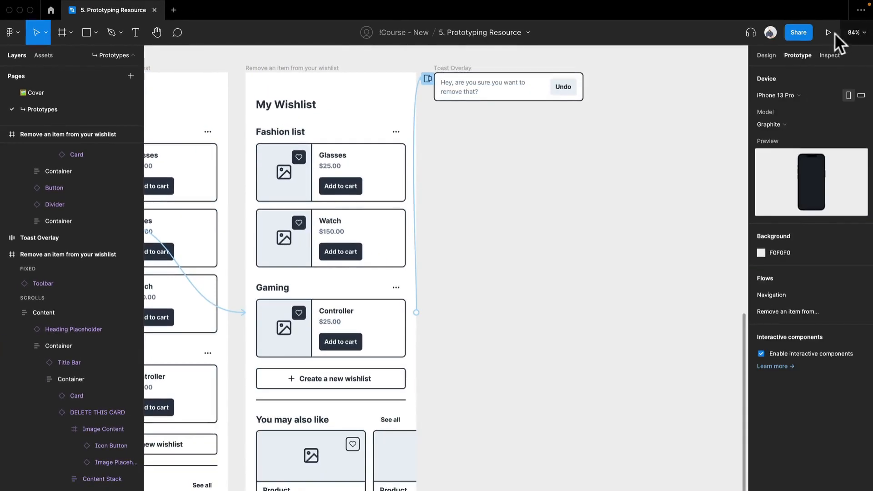
Preview the wishlist flow, remove Shoes to check how the toast appears, and return to the design file
click(828, 35)
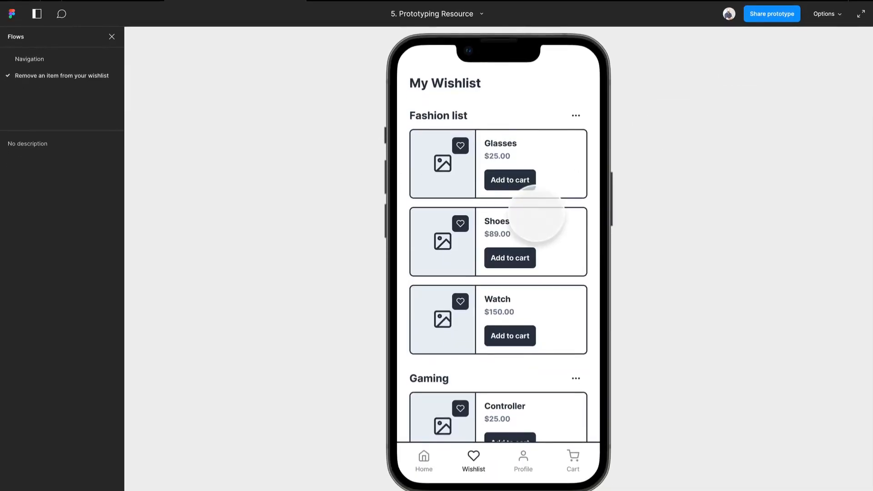
click(460, 223)
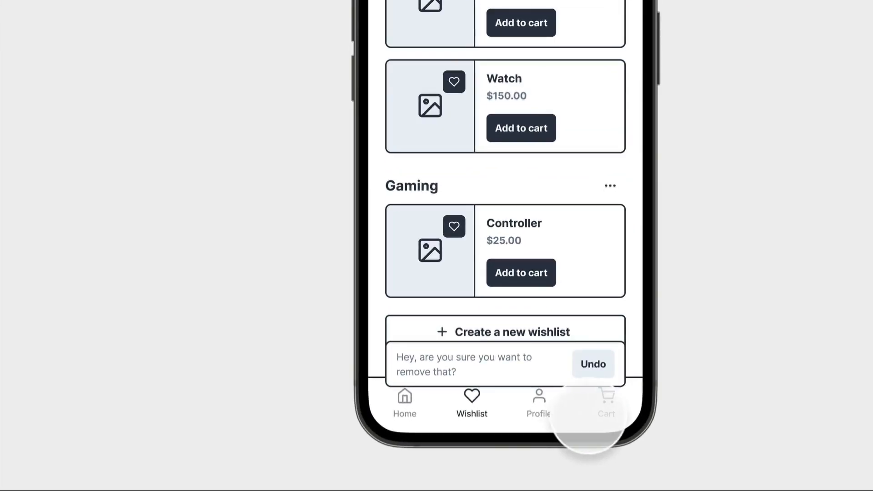
click(107, 10)
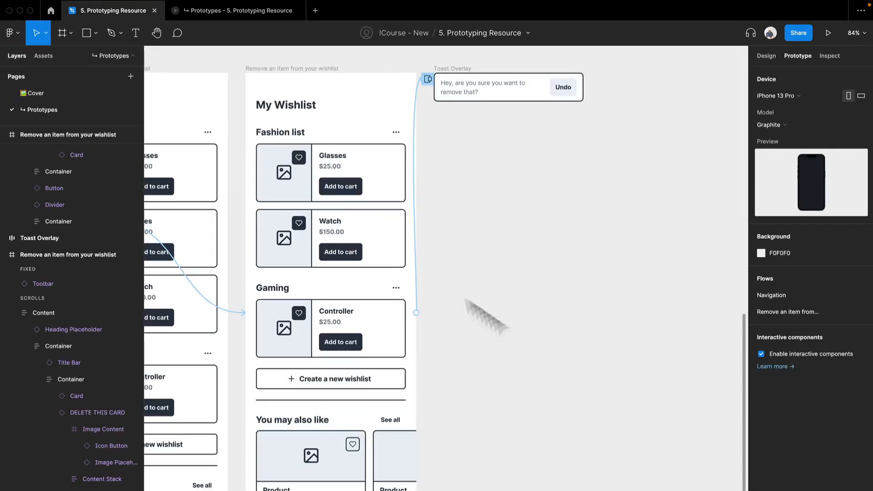
Move the toast overlay slightly lower, just below the "Create a new wishlist" button, and test removing Shoes again in the preview
click(416, 130)
drag(355, 410, 357, 417)
click(214, 12)
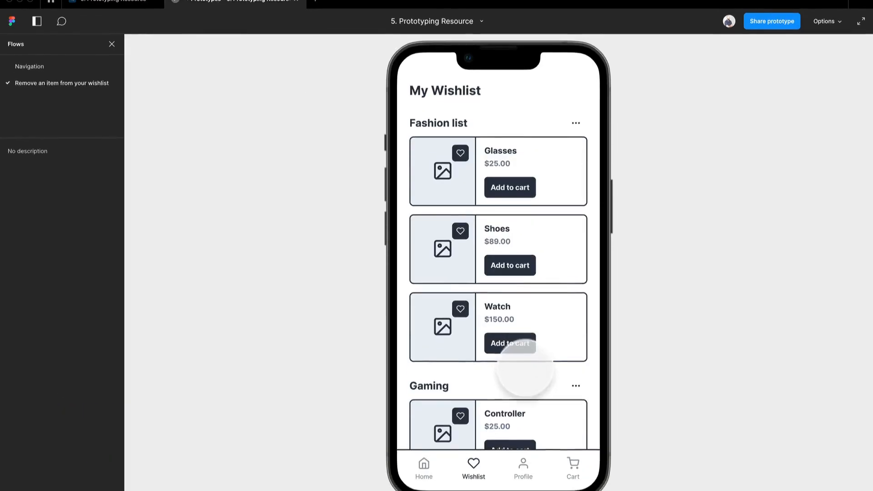
click(461, 242)
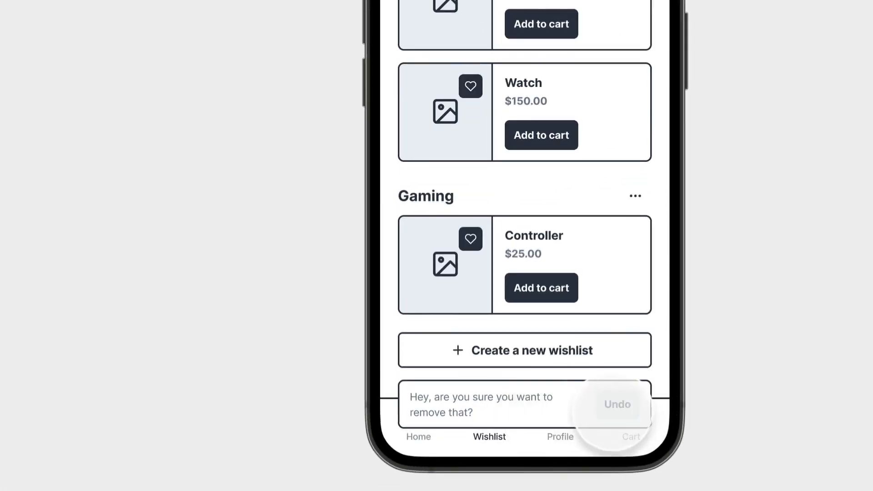
click(138, 7)
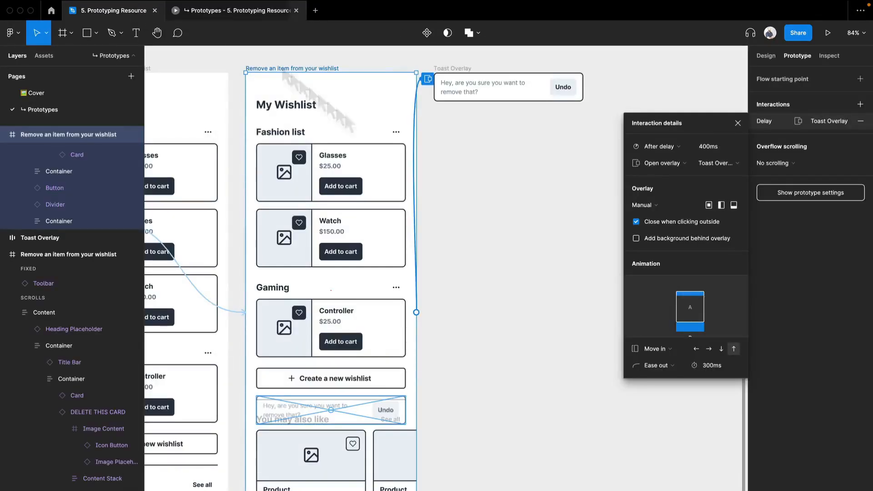
click(524, 234)
Add an interaction to the Toast Overlay frame that closes the overlay after a 1500 ms delay
click(397, 57)
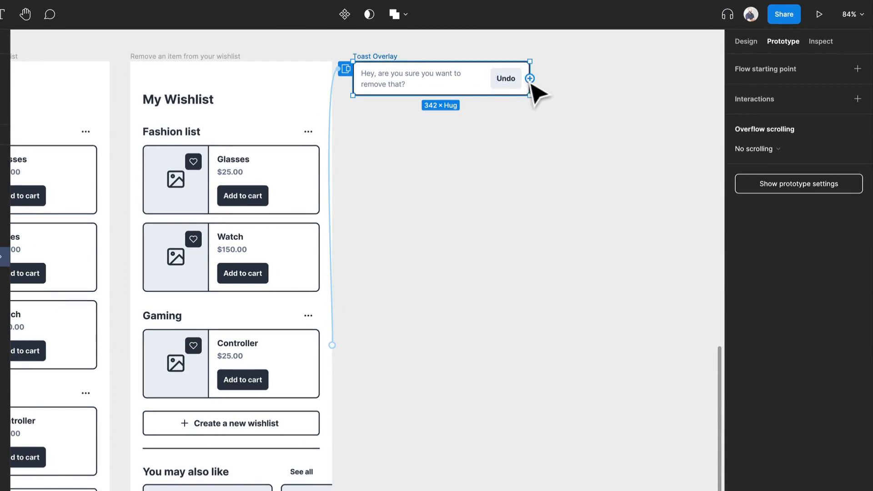
drag(530, 78, 329, 292)
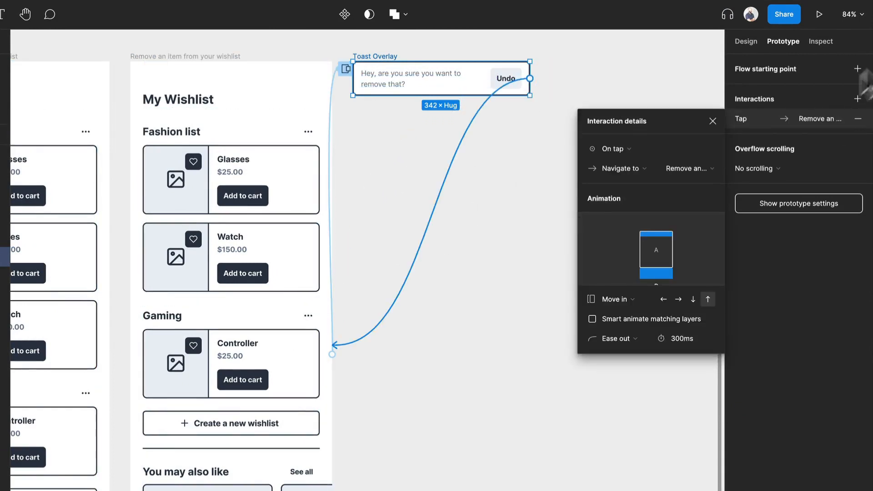
click(625, 152)
click(609, 302)
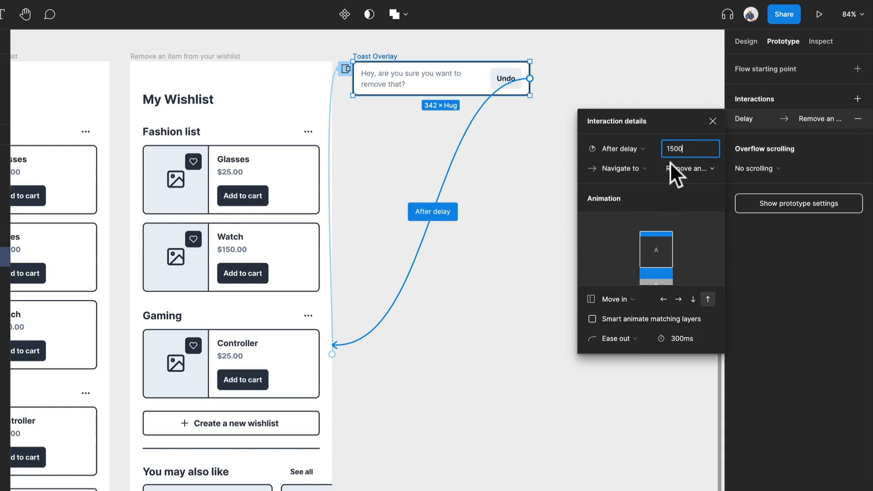
click(628, 166)
click(650, 238)
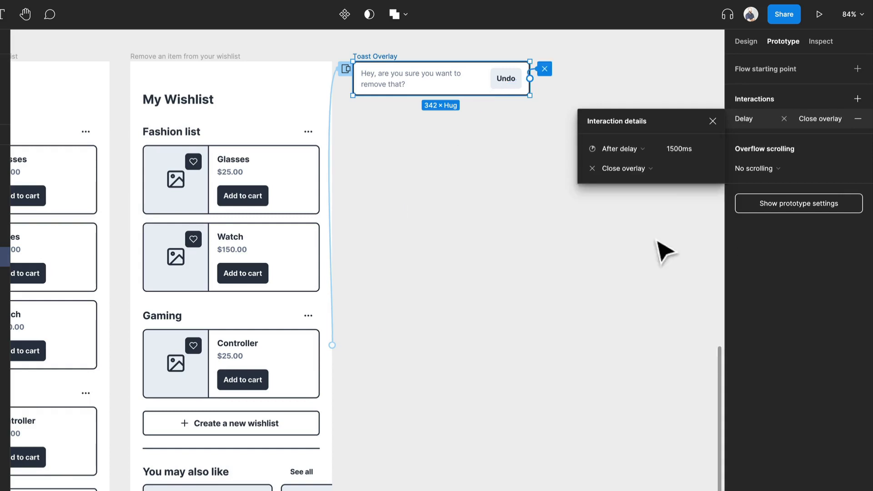
Connect the toast's Undo button to the first wishlist frame on tap with a Smart animate transition
click(505, 82)
drag(522, 79, 177, 321)
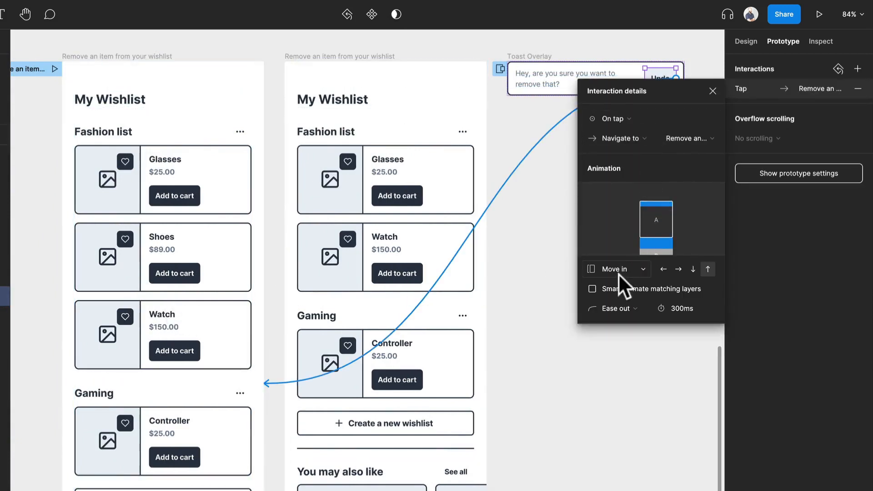
click(614, 269)
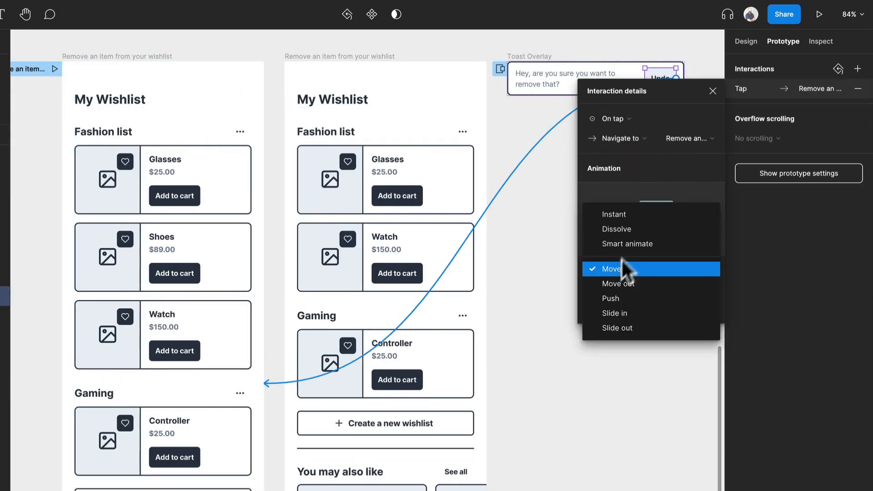
click(628, 244)
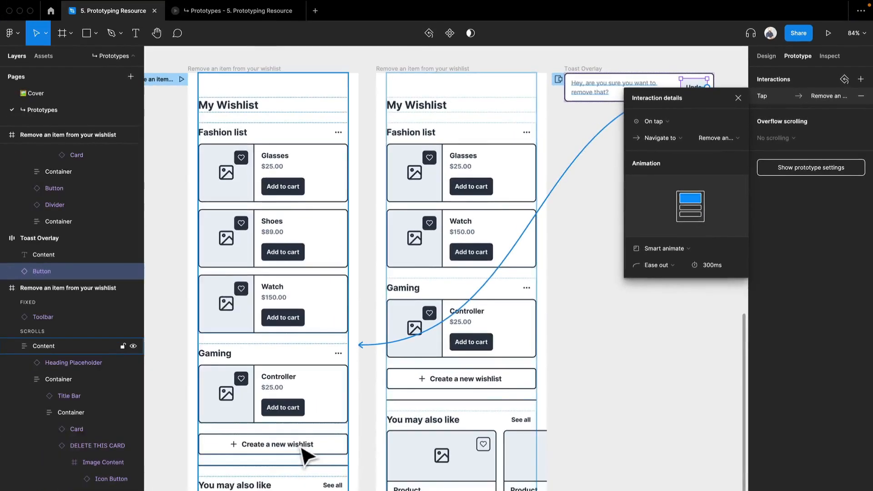
Preview the flow, remove Shoes to check how the toast closes by itself, and return to the design file
click(246, 15)
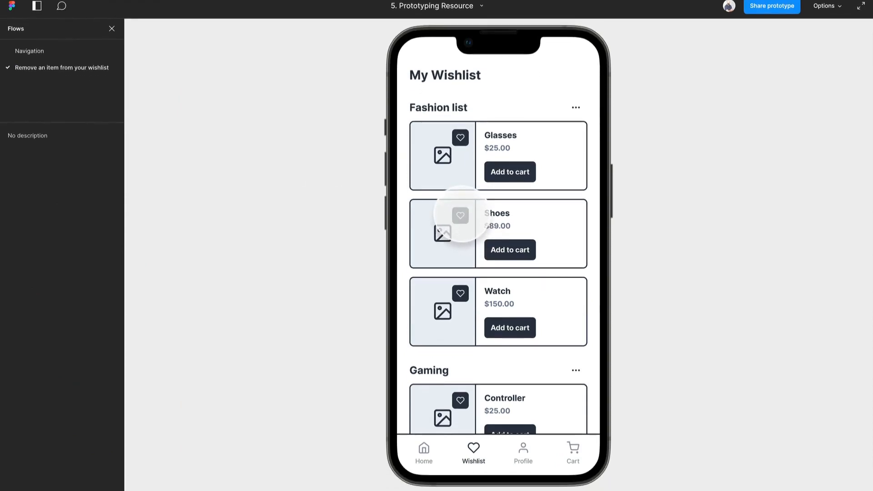
click(461, 216)
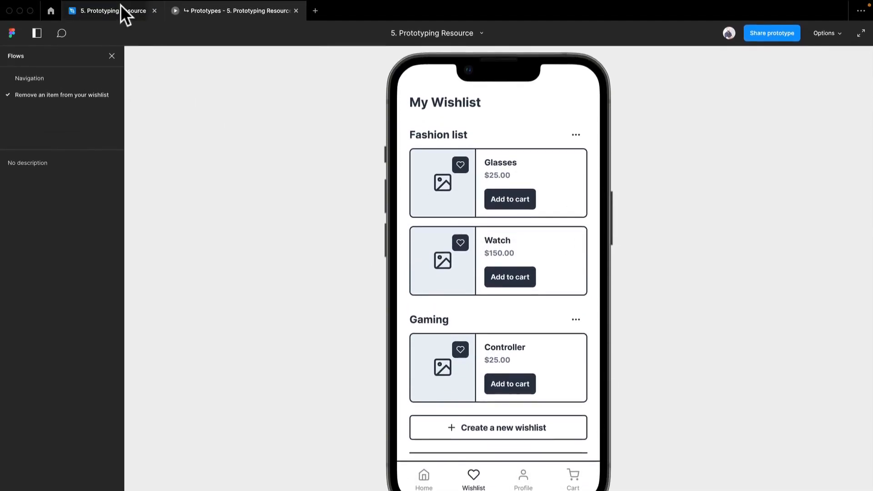
click(121, 4)
Set the delay of the Toast Overlay frame's Close overlay interaction to 2500 ms
drag(571, 293, 358, 319)
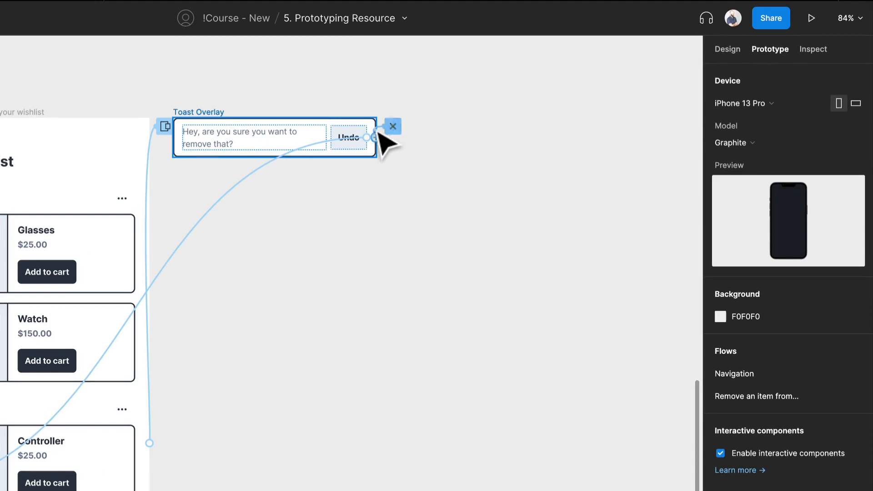
click(379, 134)
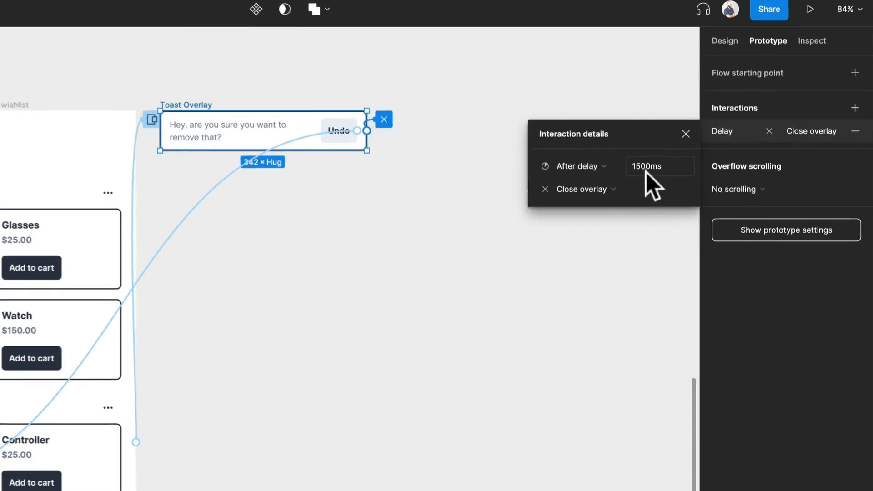
click(651, 173)
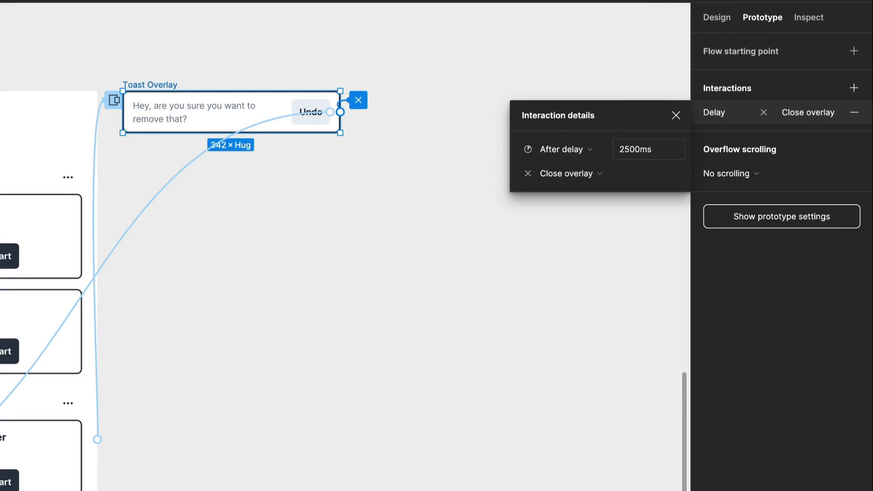
click(184, 344)
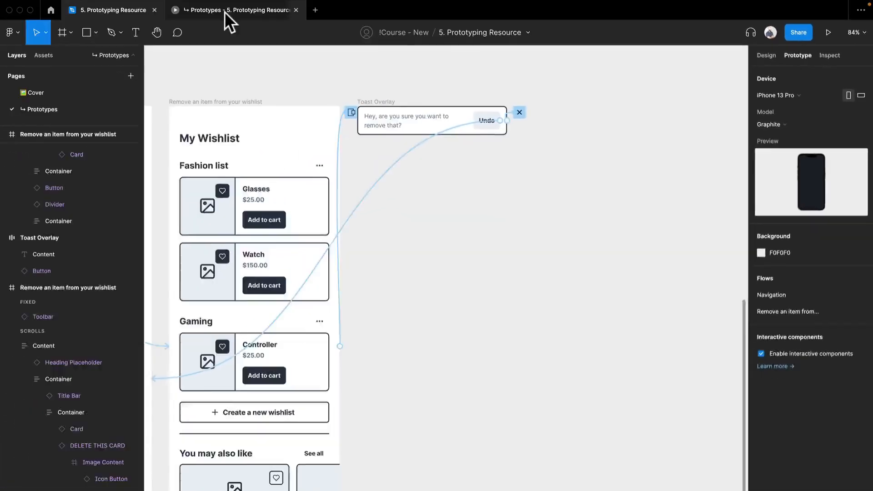
Preview the flow, test removing Shoes both with and without Undo, restart it, and return to the design file
click(224, 12)
click(461, 234)
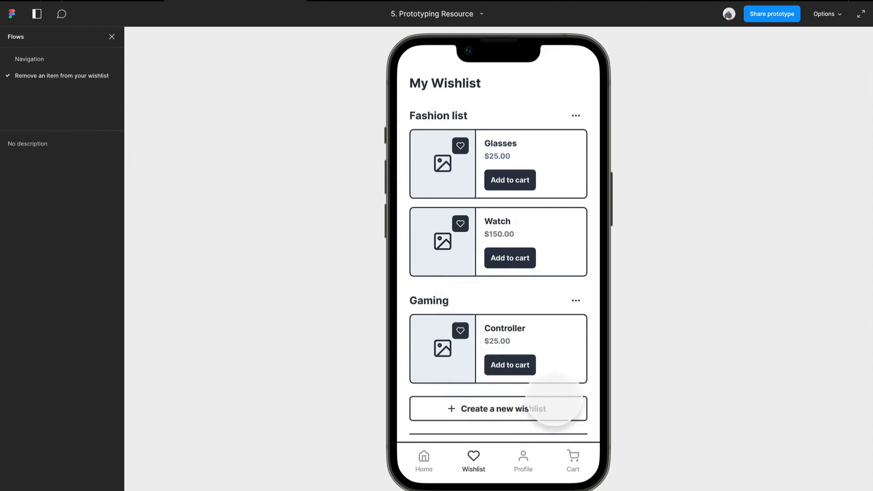
key(r)
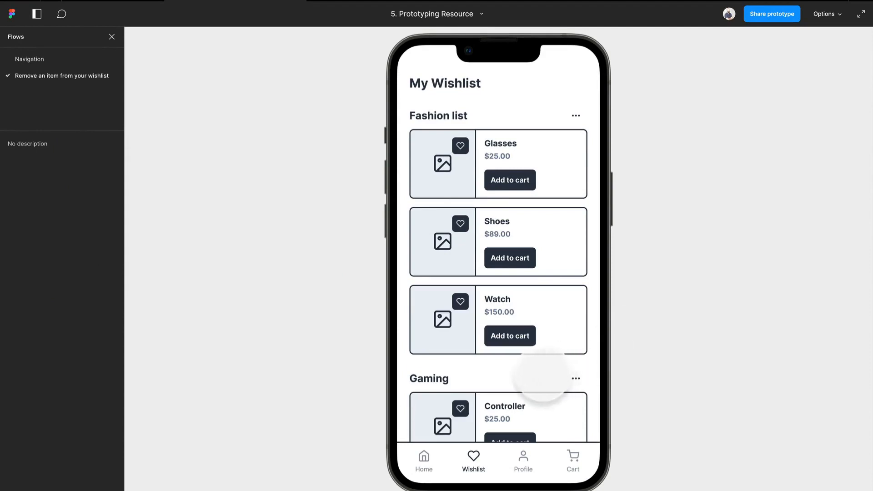
click(459, 224)
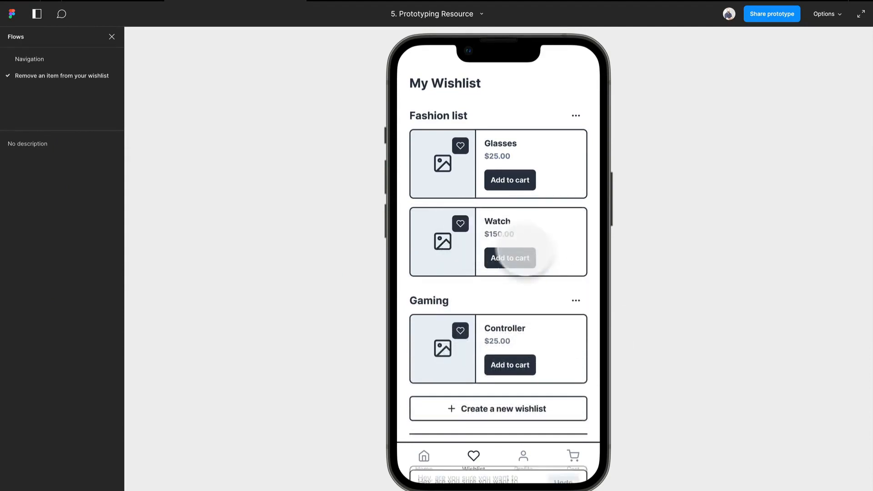
click(563, 446)
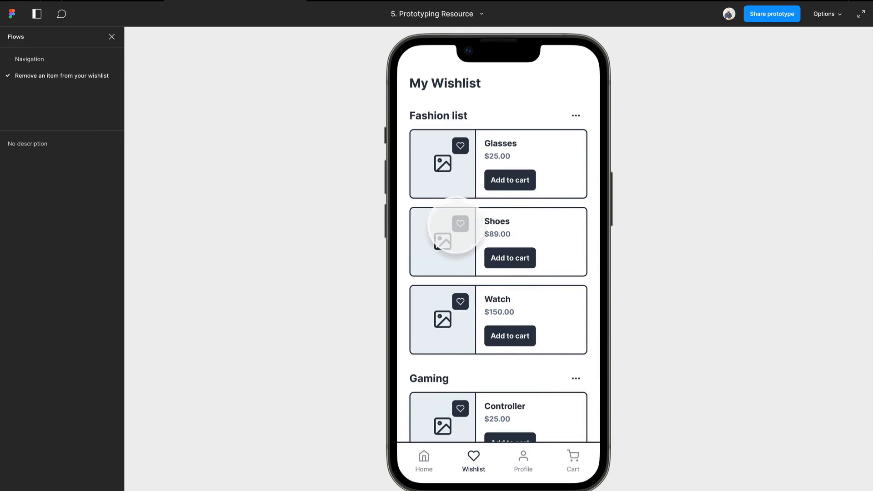
click(461, 223)
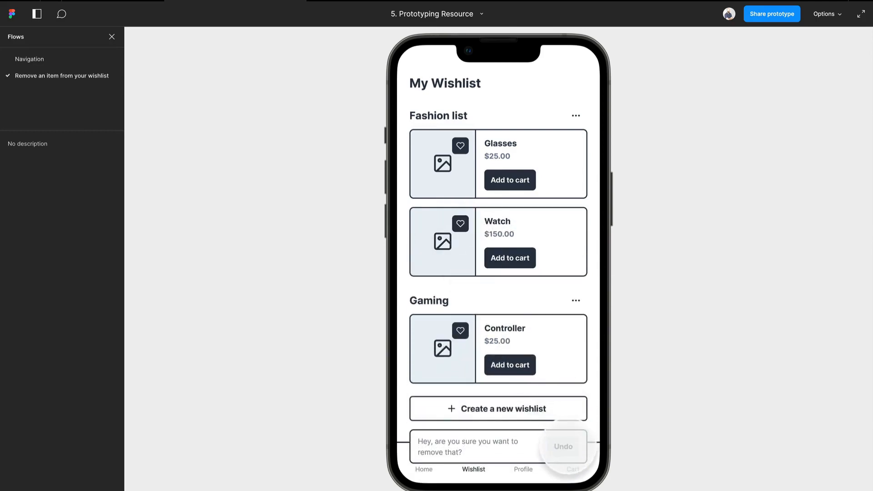
click(564, 446)
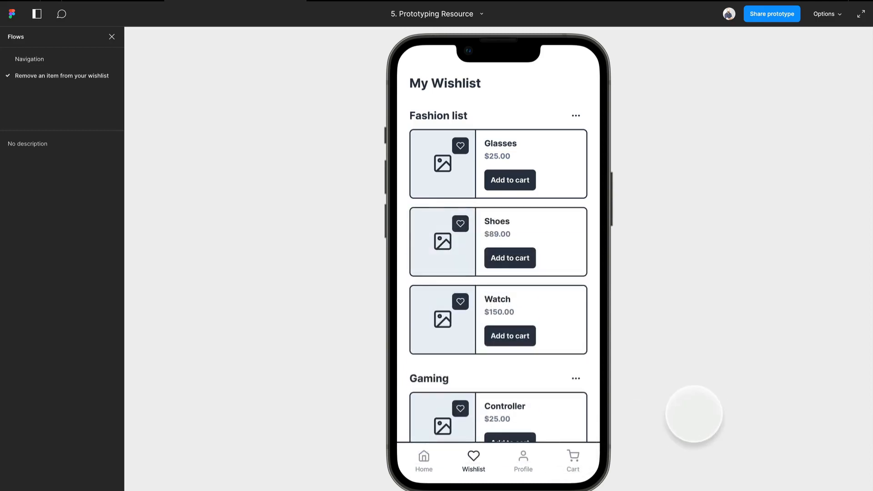
click(460, 223)
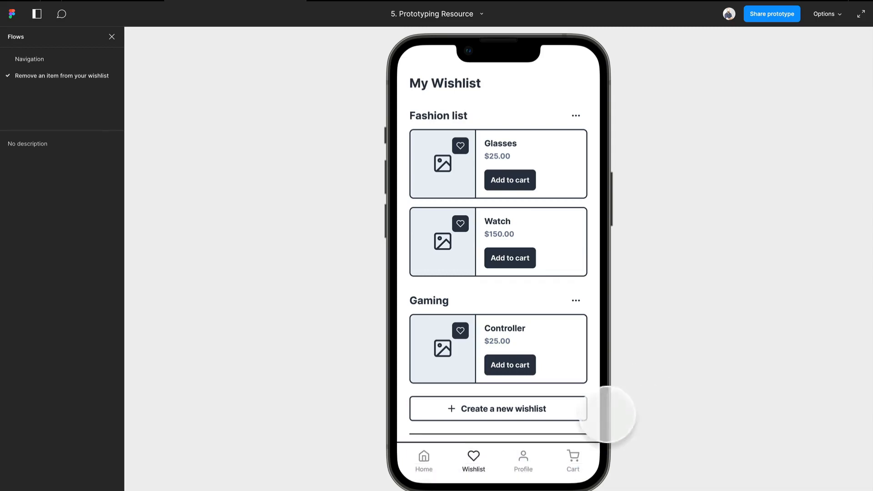
key(r)
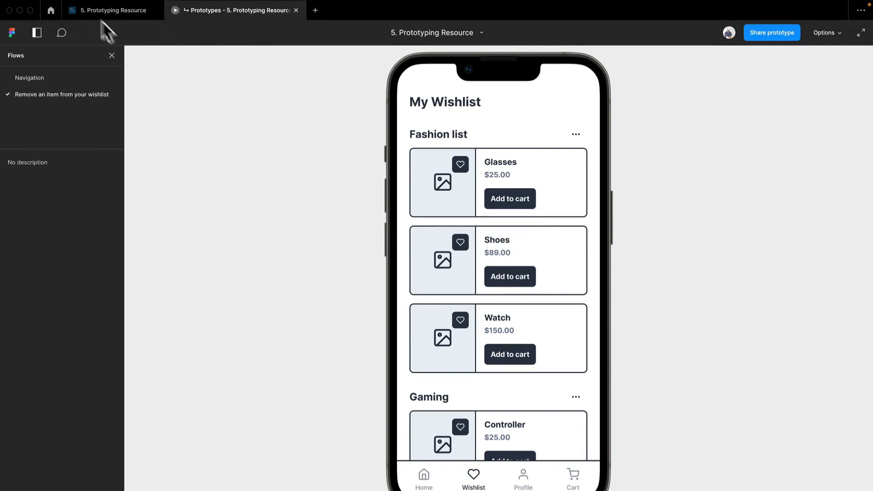
click(116, 10)
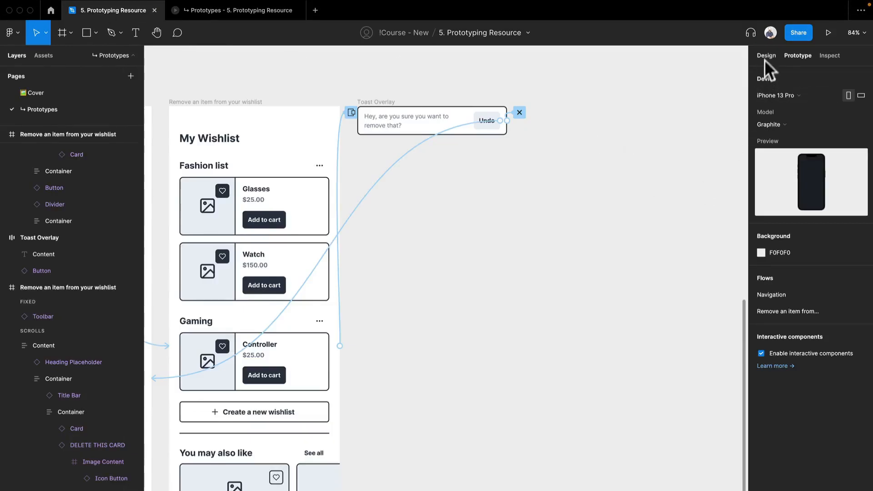
Add the description "This interaction outlines how a user is able to remove and restore a wishlist item." to the flow starting point and check the preview
drag(314, 85, 686, 78)
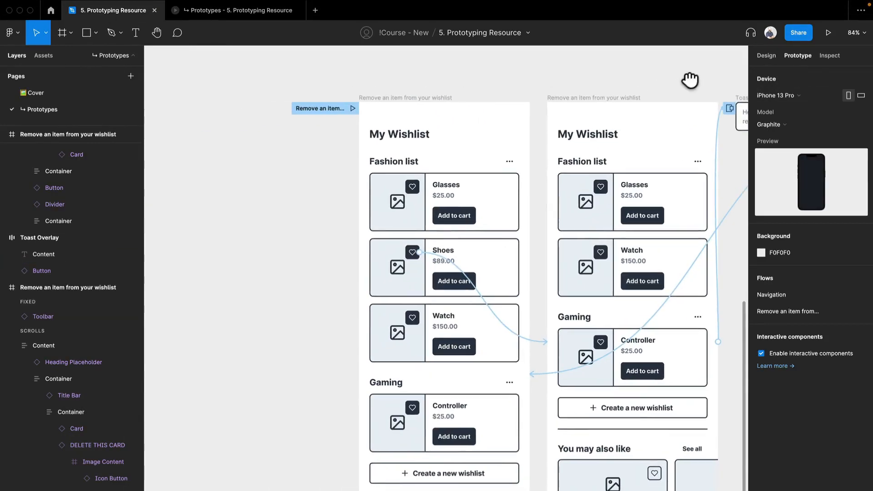
click(322, 106)
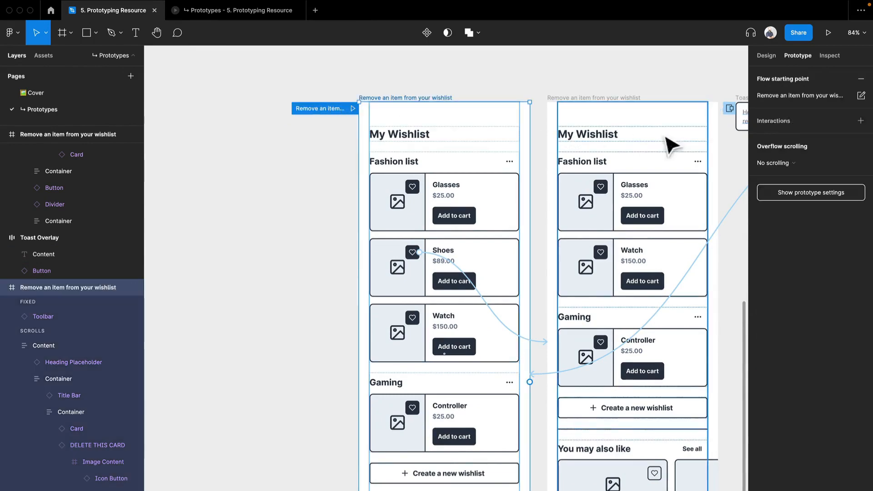
click(861, 96)
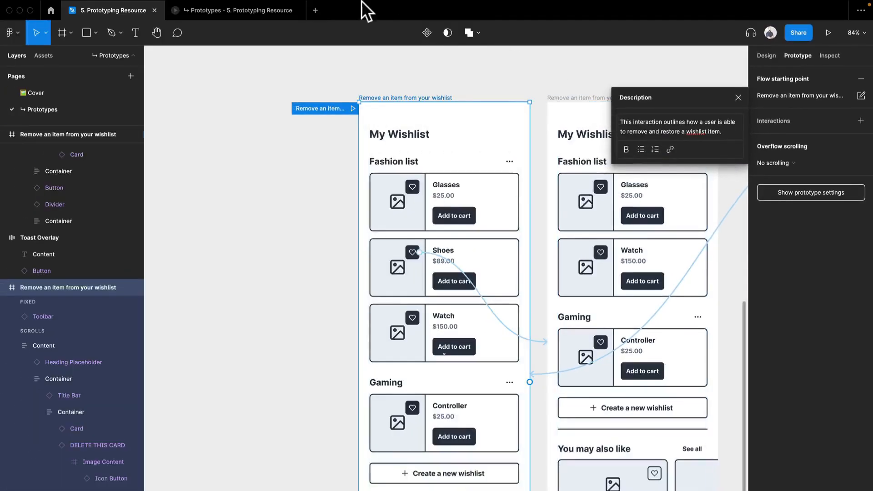
click(253, 9)
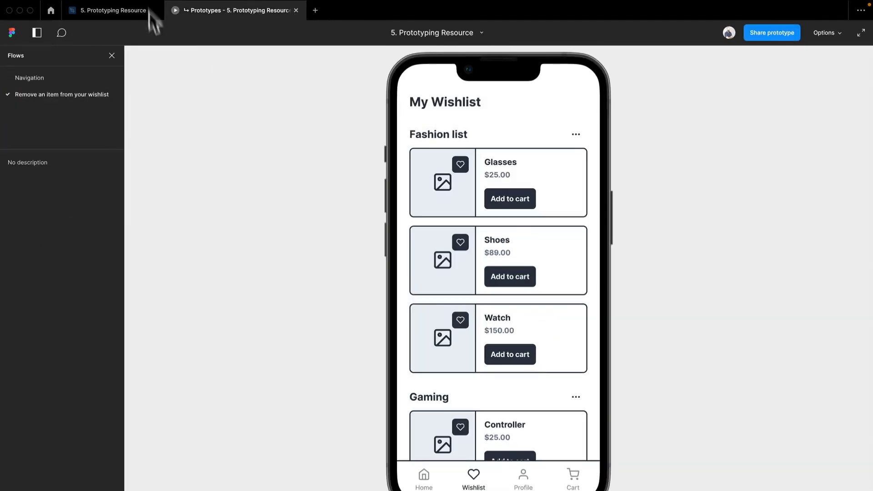
click(122, 9)
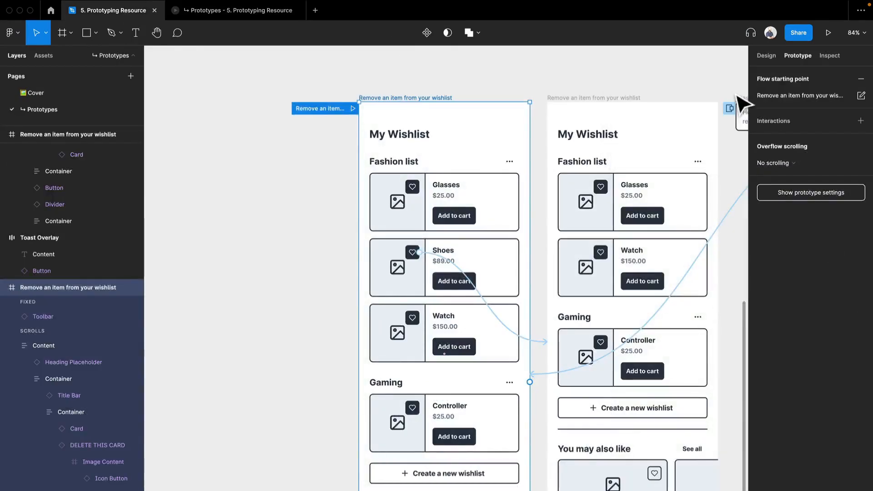
click(269, 12)
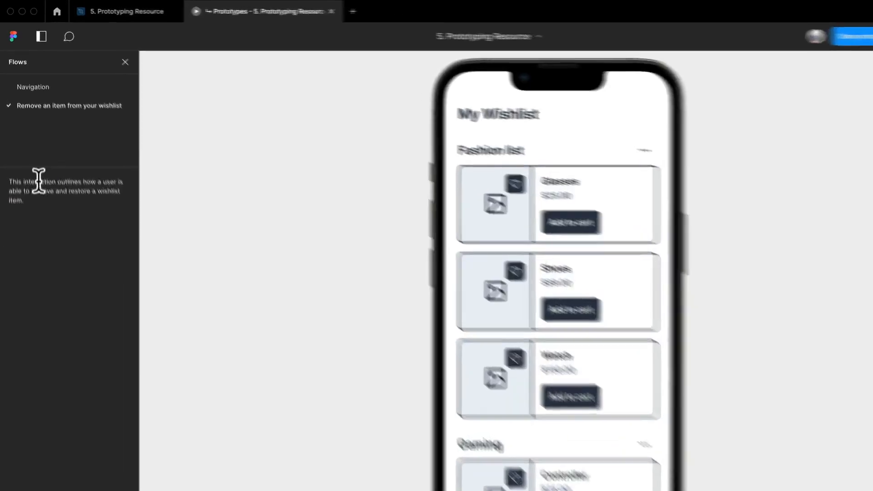